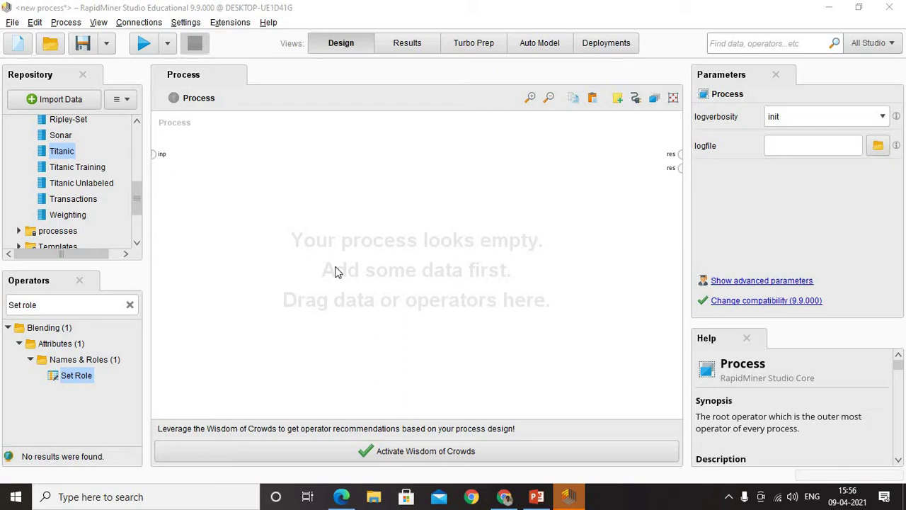
Step: Find the Titanic dataset under Samples/data in the repository and open its table
scroll(74, 172, "up", 2)
scroll(74, 172, "up", 5)
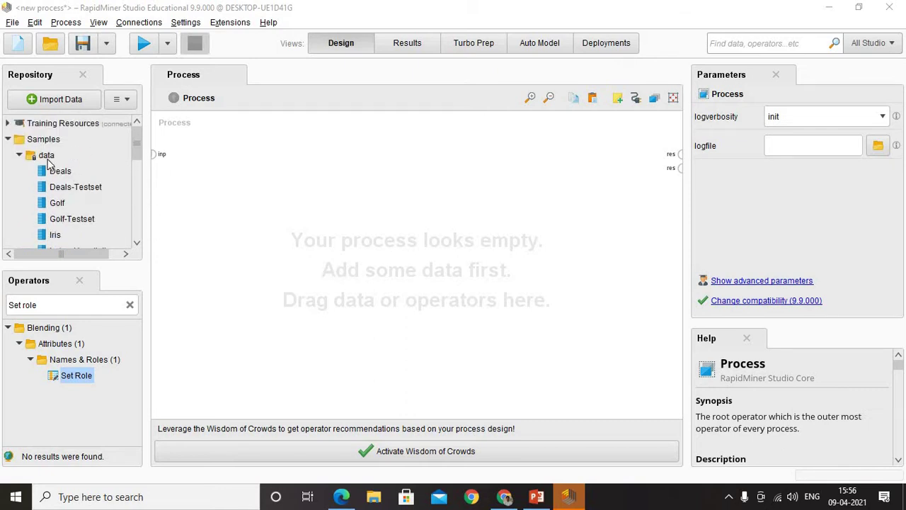
left_click(51, 140)
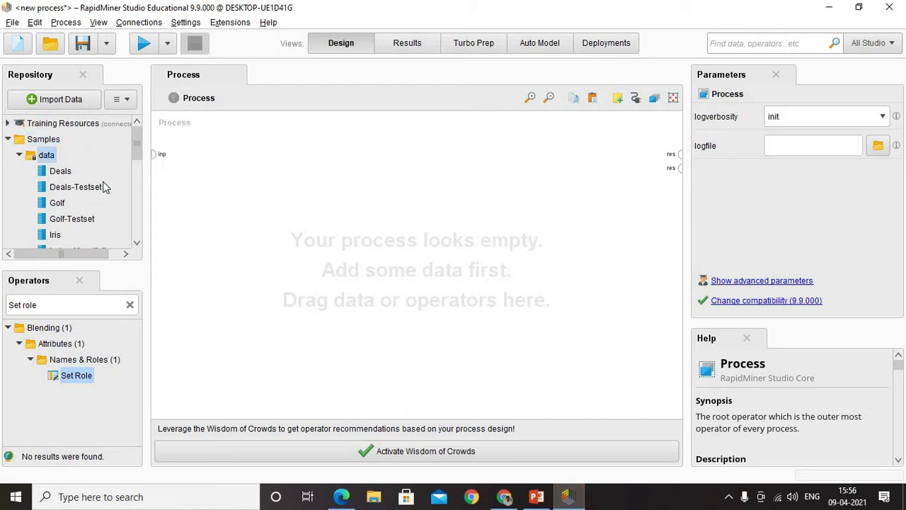
left_click(51, 156)
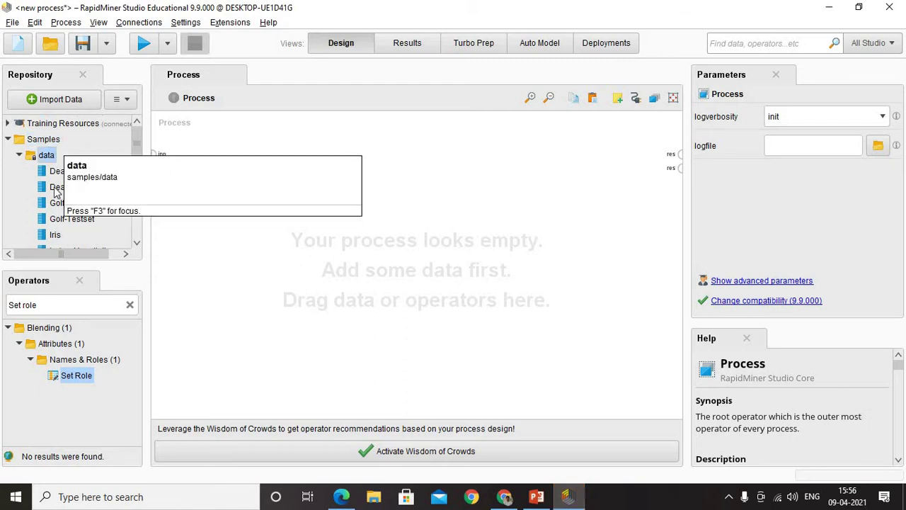
scroll(78, 206, "down", 3)
scroll(81, 216, "down", 2)
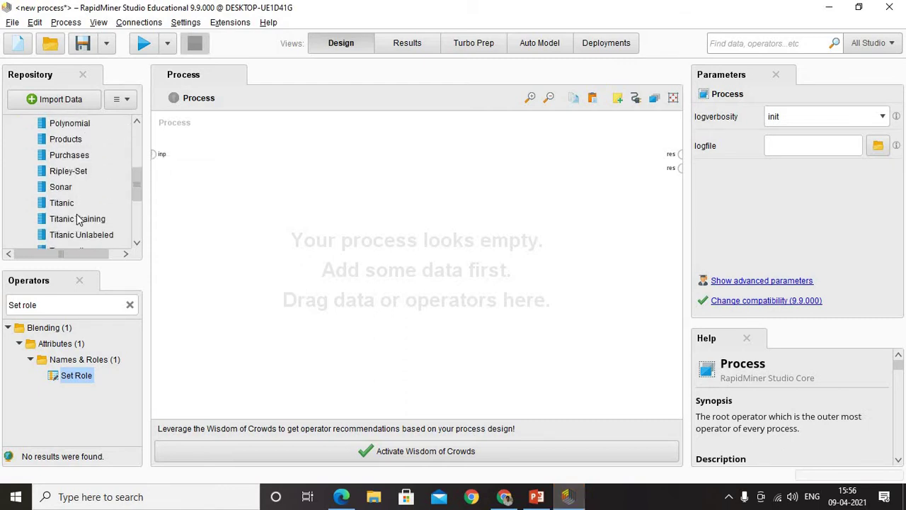
left_click(69, 204)
double_click(69, 204)
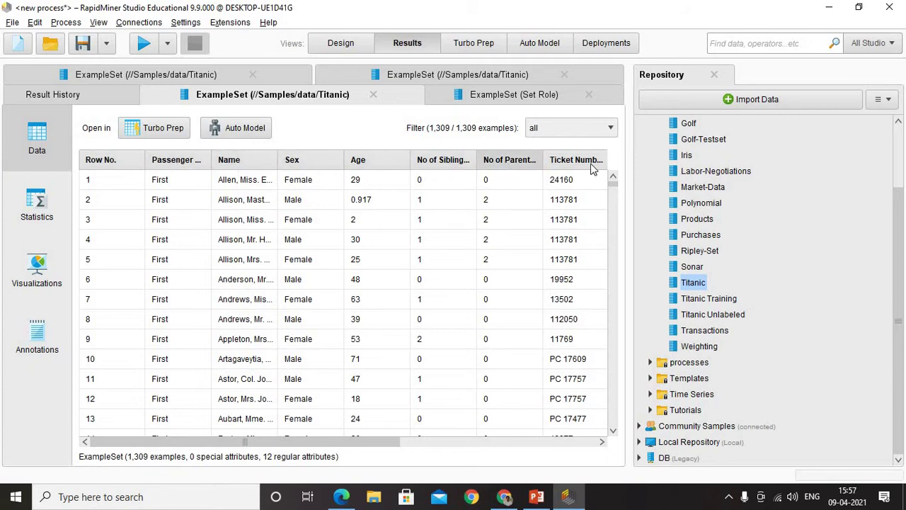
left_click_drag(389, 444, 347, 428)
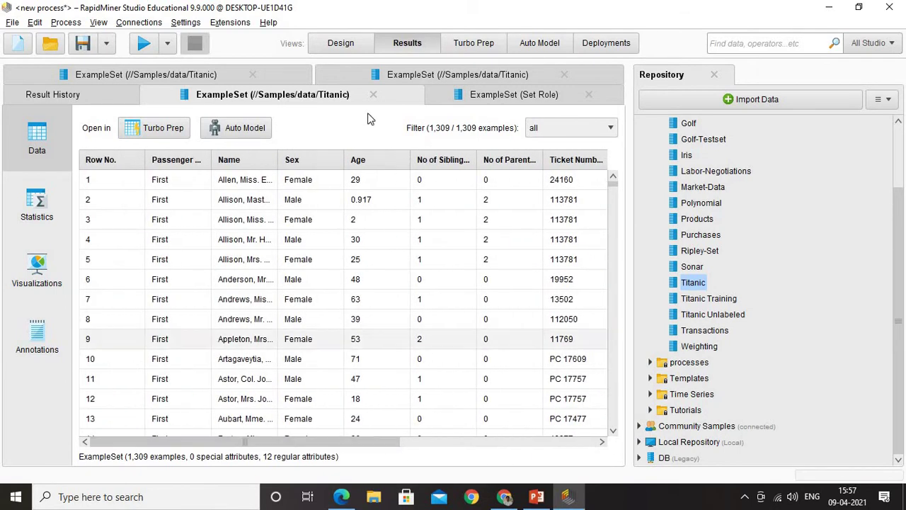
Step: Back in Design view, drop Titanic onto the canvas as a Retrieve Titanic operator
left_click(340, 43)
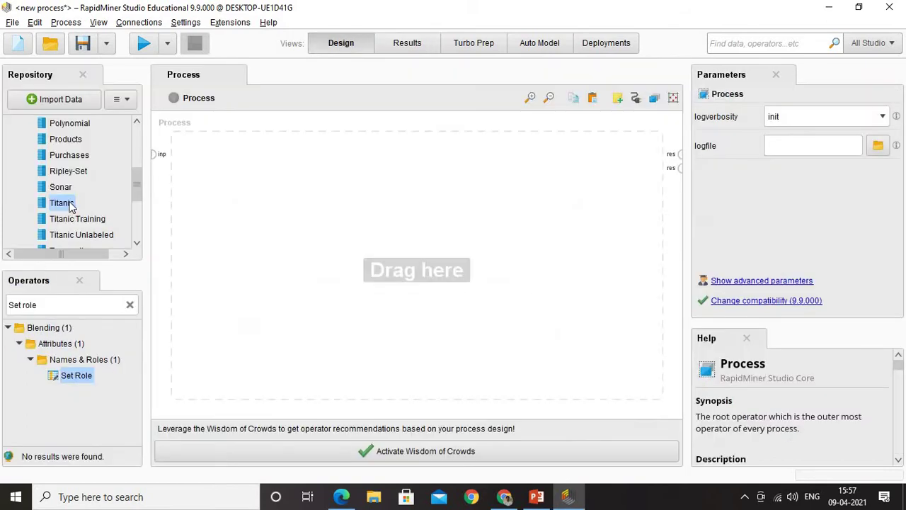
left_click_drag(66, 203, 240, 192)
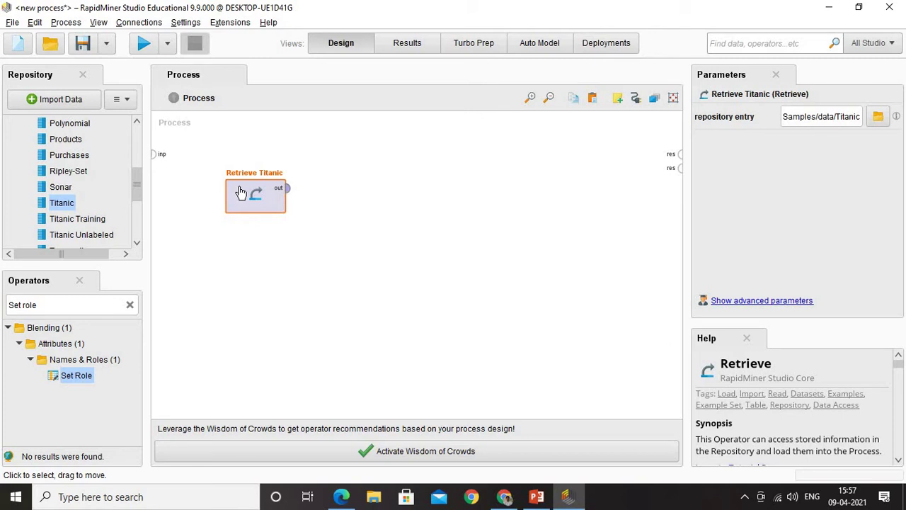
mouse_move(290, 196)
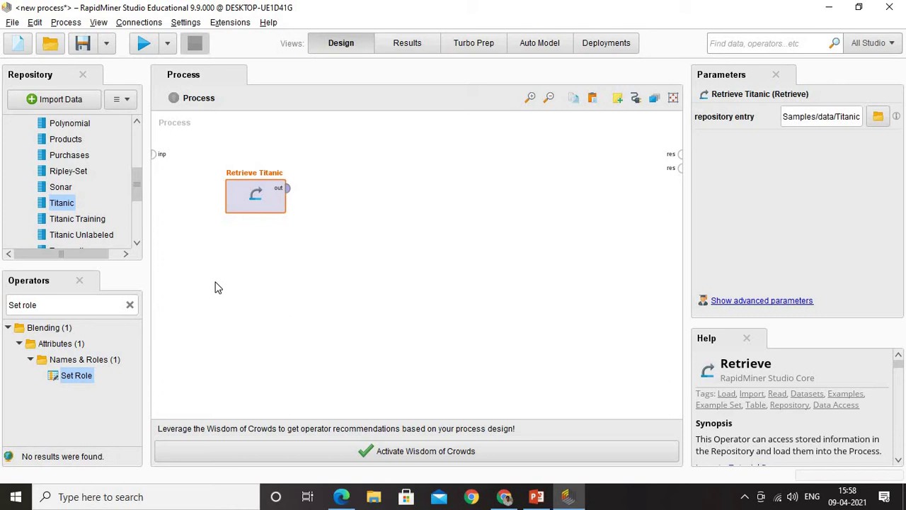
Step: Search operators for 'discre' and place Discretize by Binning to the right of Retrieve Titanic
left_click(7, 305)
key("ctrl+a")
type("d")
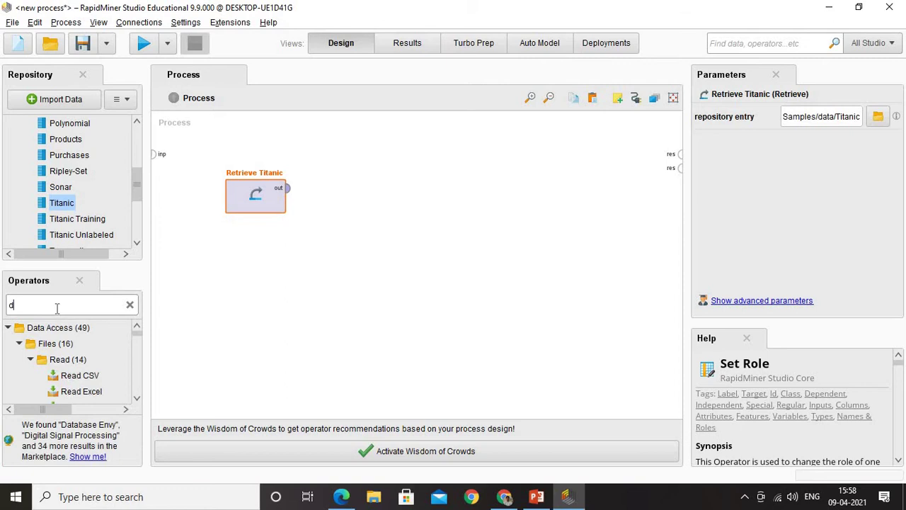
type("ist")
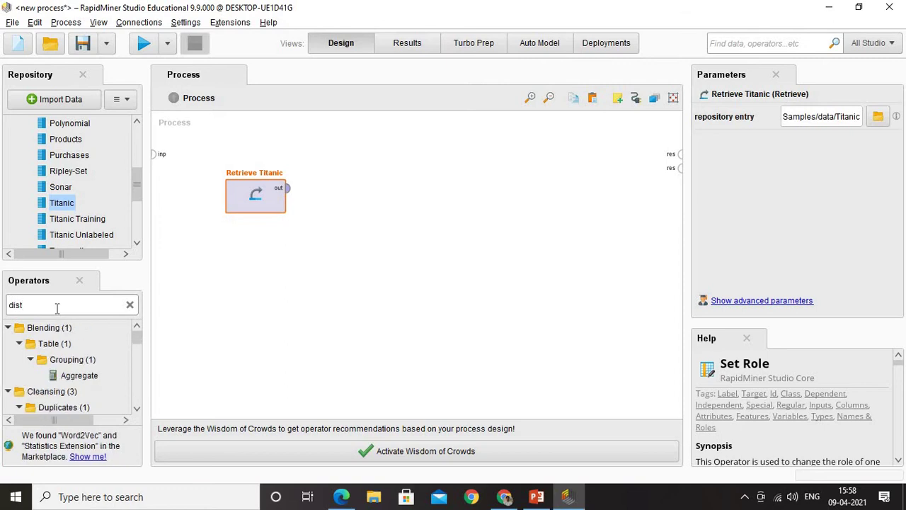
key("BackSpace")
type("cre")
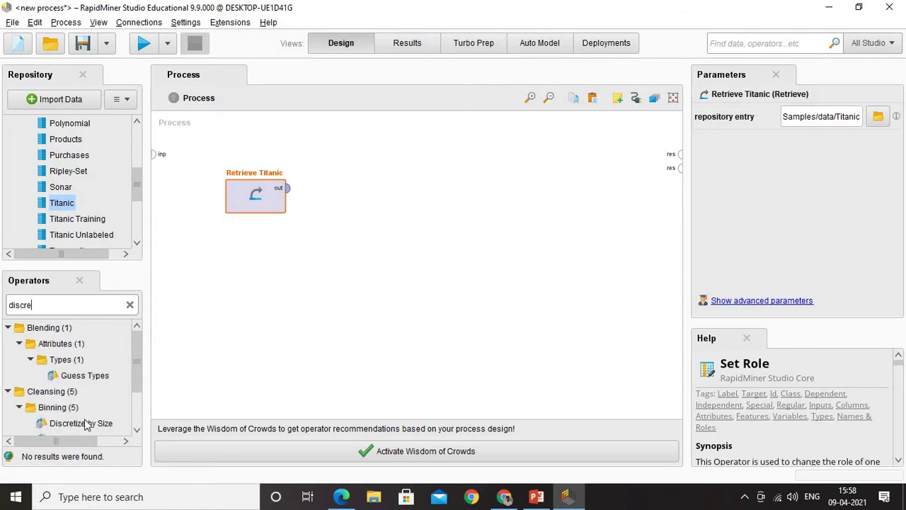
left_click_drag(87, 423, 338, 200)
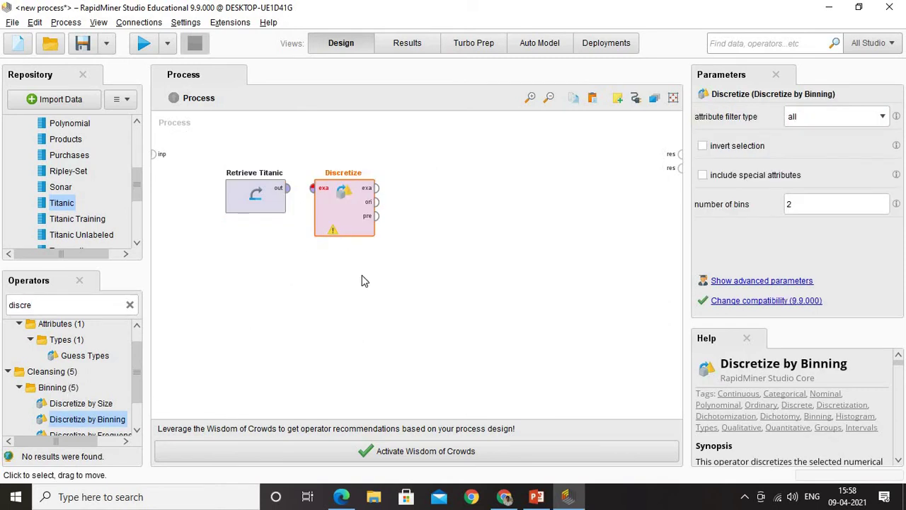
left_click(347, 243)
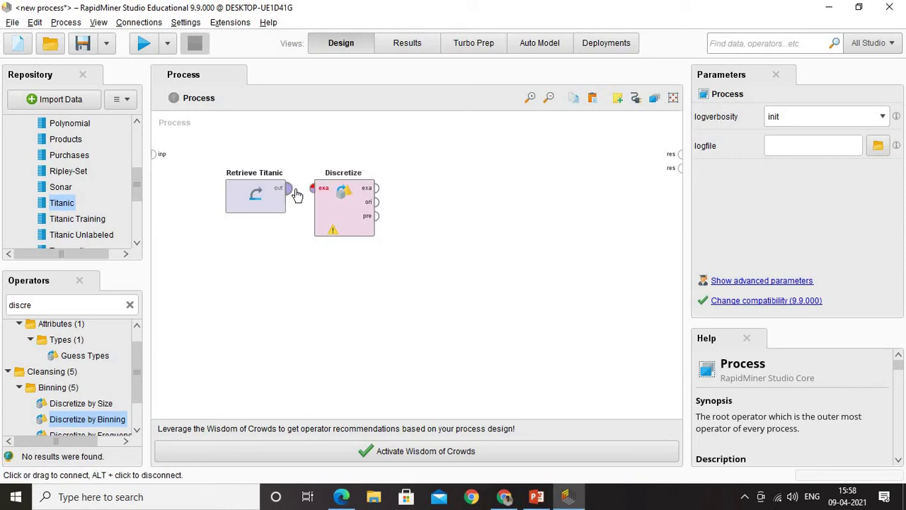
Step: Connect Retrieve Titanic's output to Discretize's example input
left_click_drag(287, 188, 312, 188)
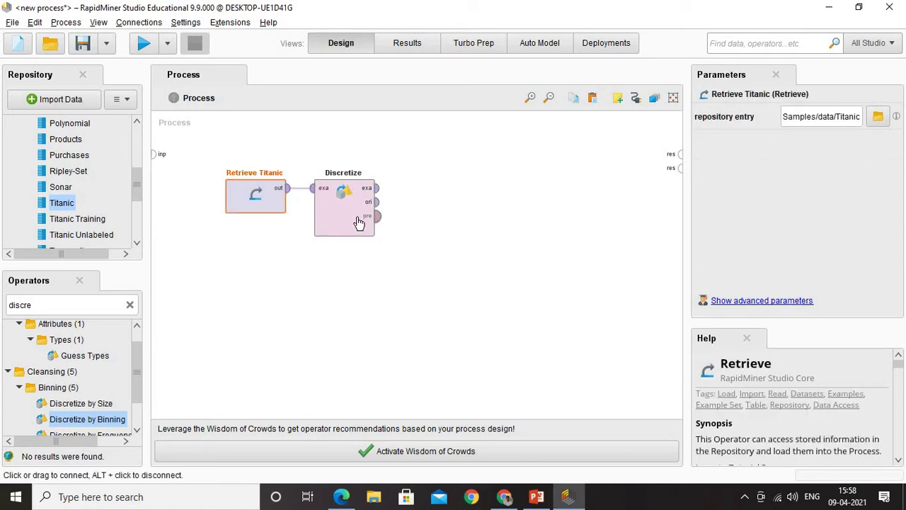
left_click(361, 218)
left_click(341, 214)
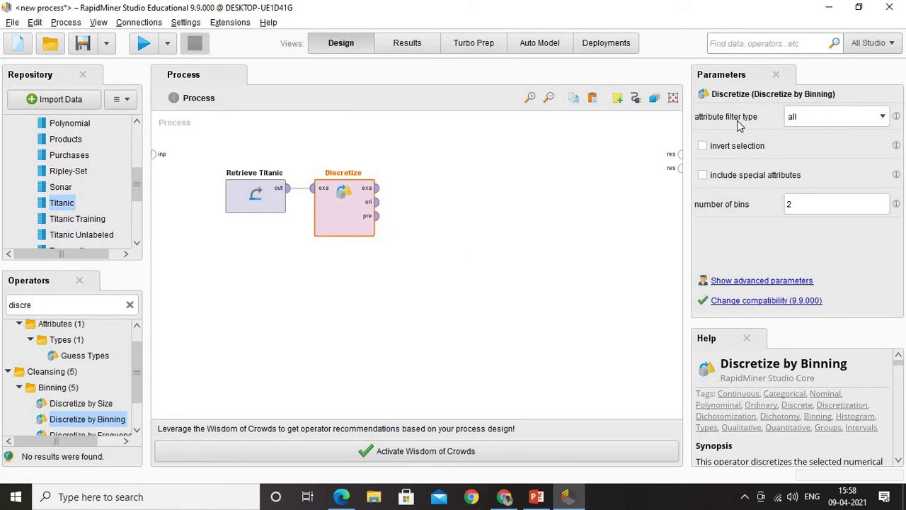
Step: Set Discretize's attribute filter to single, attribute Age, with 3 bins
left_click(799, 125)
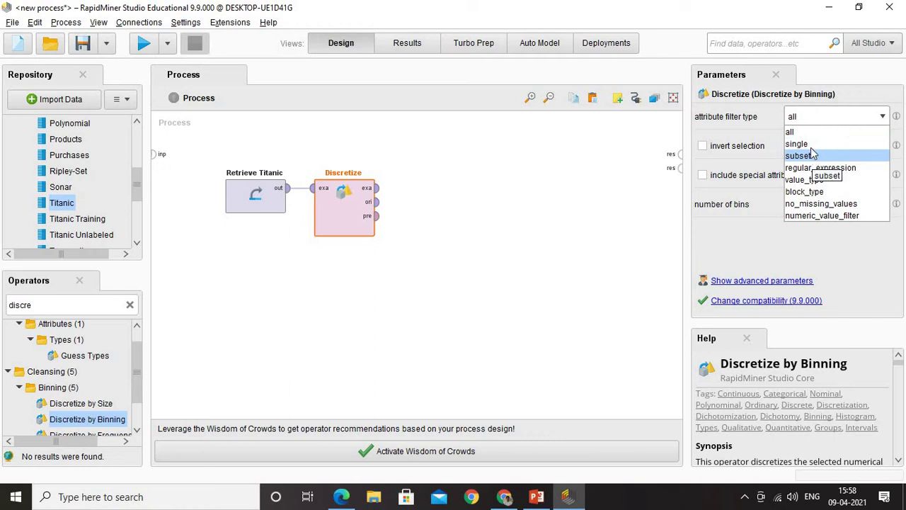
left_click(812, 144)
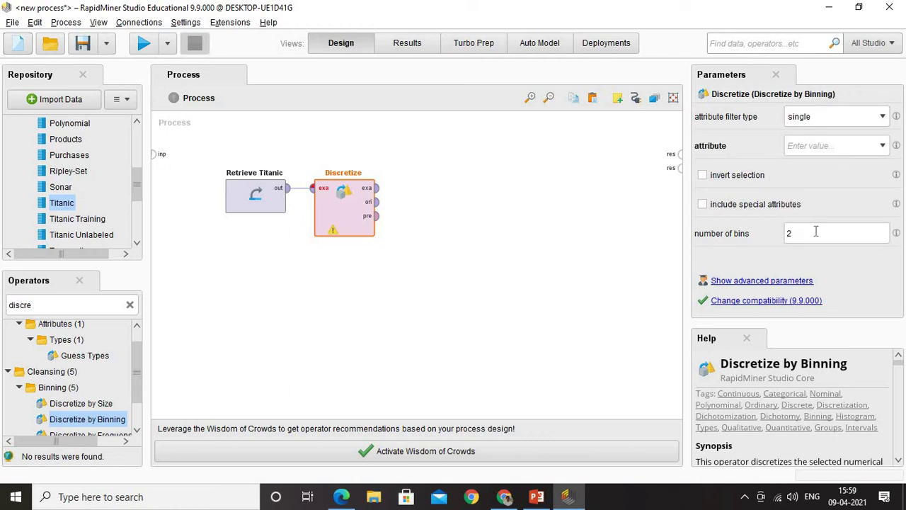
left_click(858, 148)
left_click(882, 148)
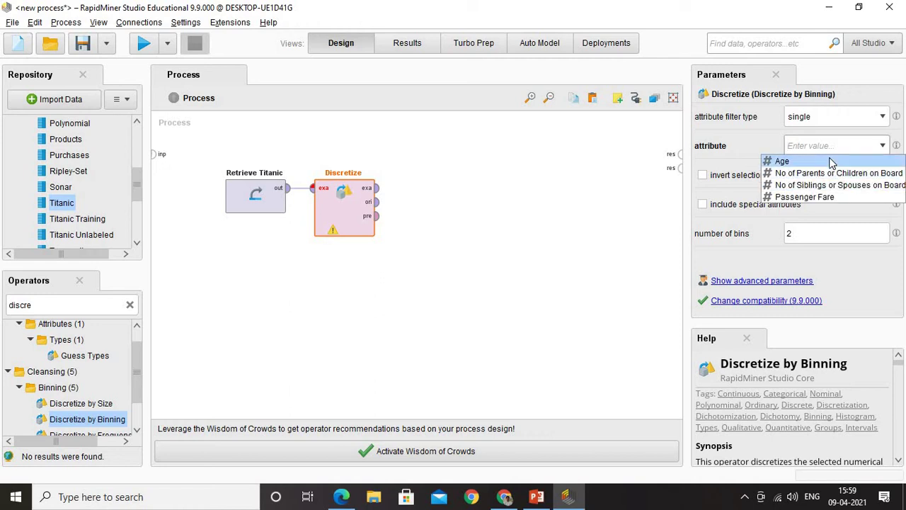
left_click(832, 163)
left_click(760, 234)
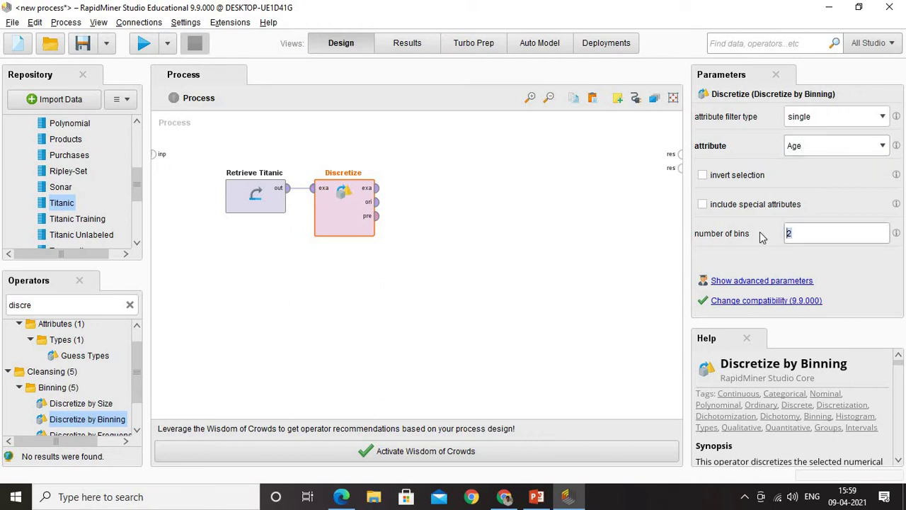
type("3")
Step: Search for 'set role', add Set Role after Discretize, and connect Discretize's output to it
left_click(56, 304)
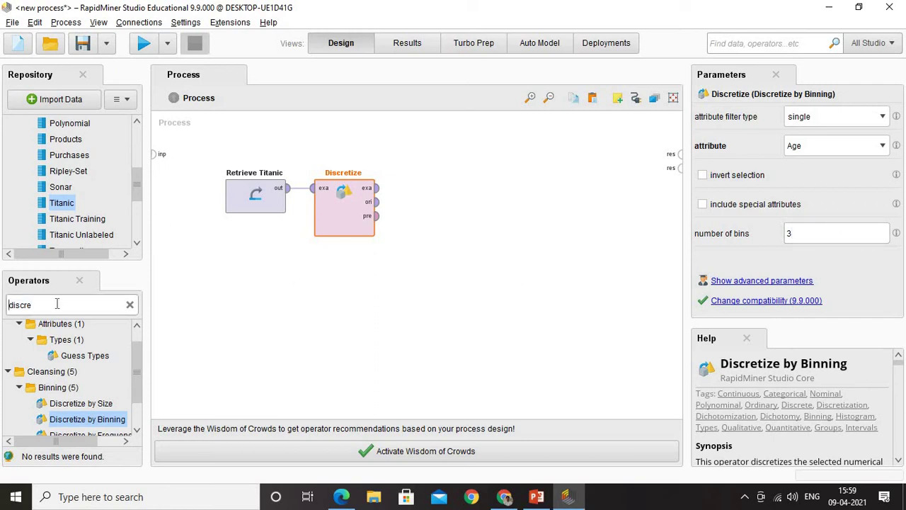
double_click(57, 304)
type("set to")
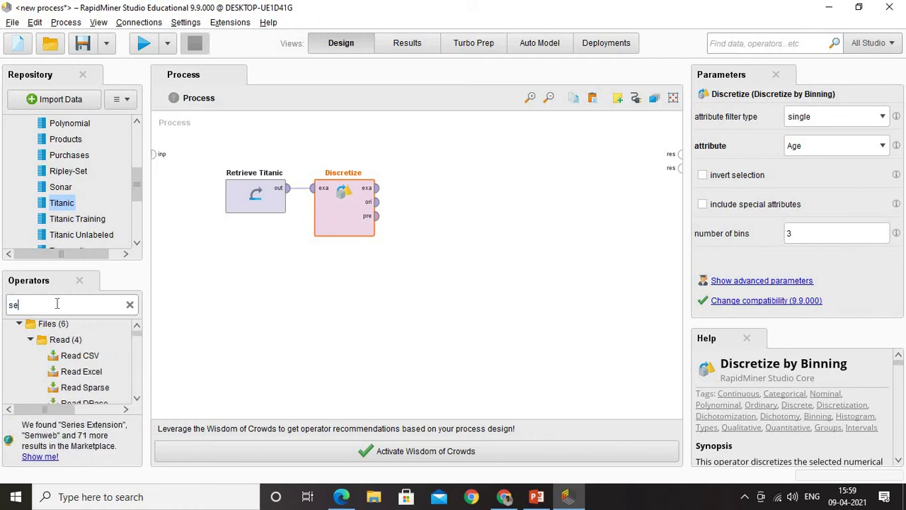
key("BackSpace")
key("BackSpace")
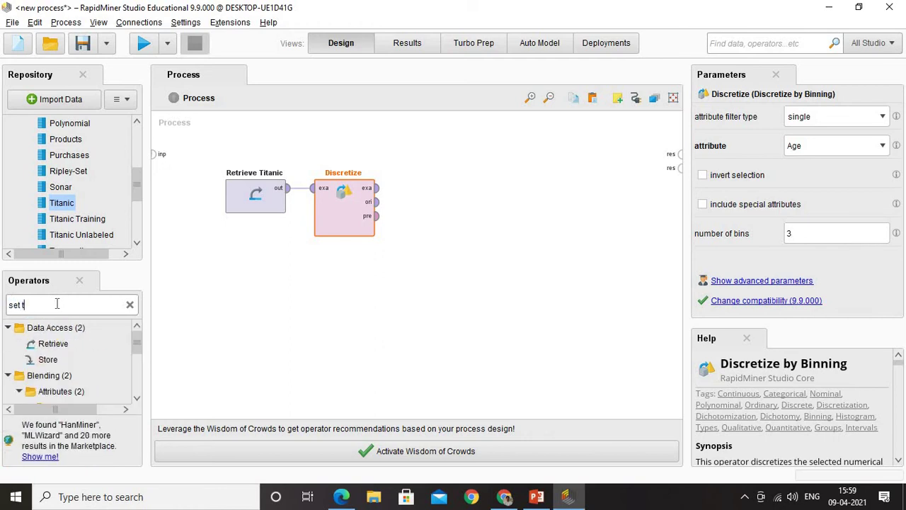
type("role")
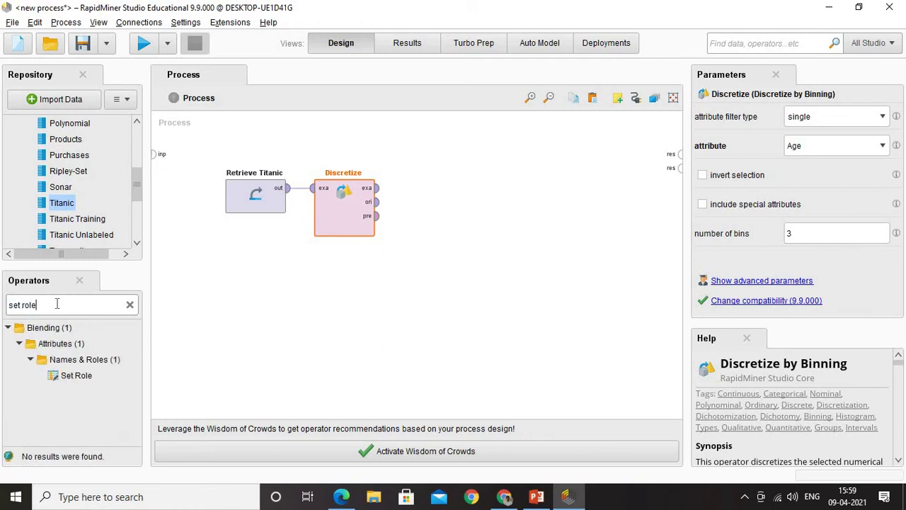
left_click_drag(61, 375, 443, 211)
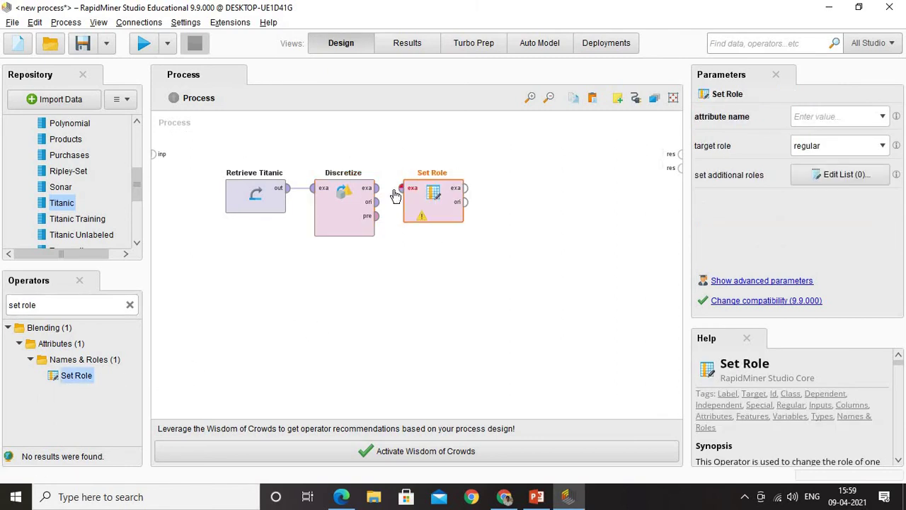
left_click_drag(400, 191, 377, 187)
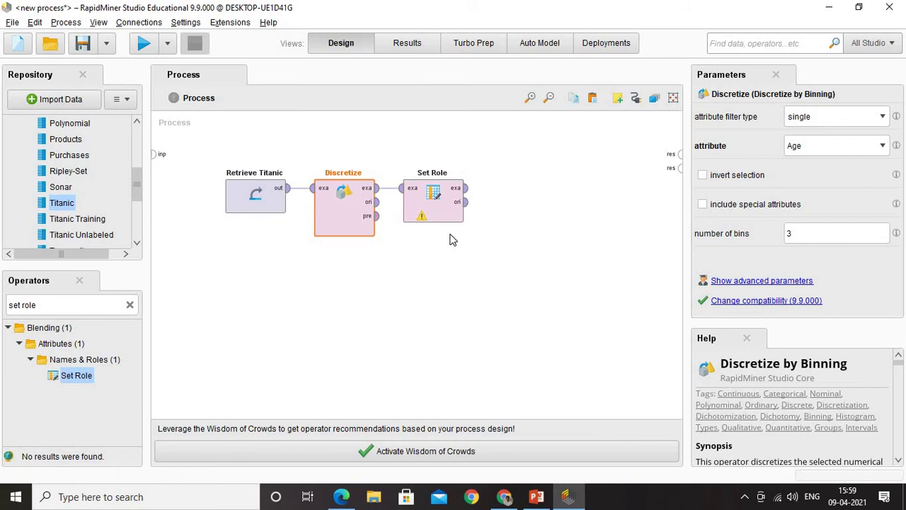
left_click(453, 201)
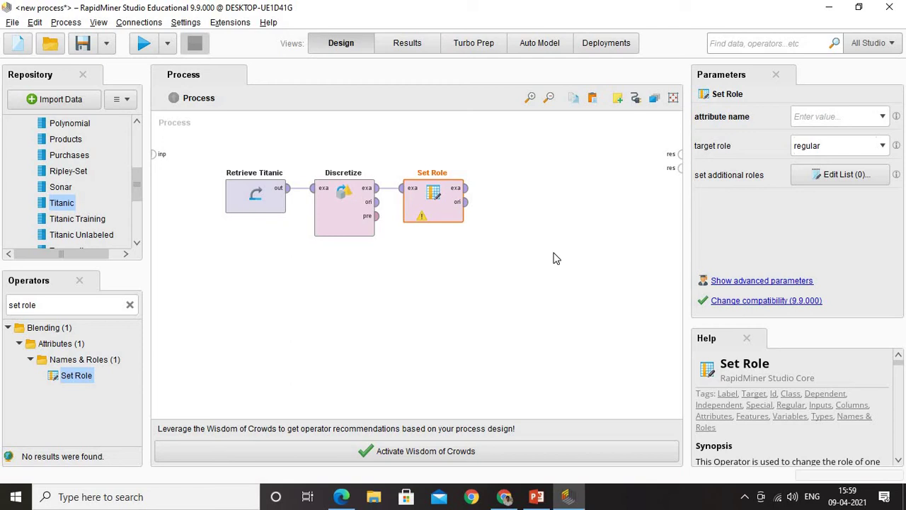
Step: In Set Role, choose Survived as the attribute name with target role label
left_click(883, 117)
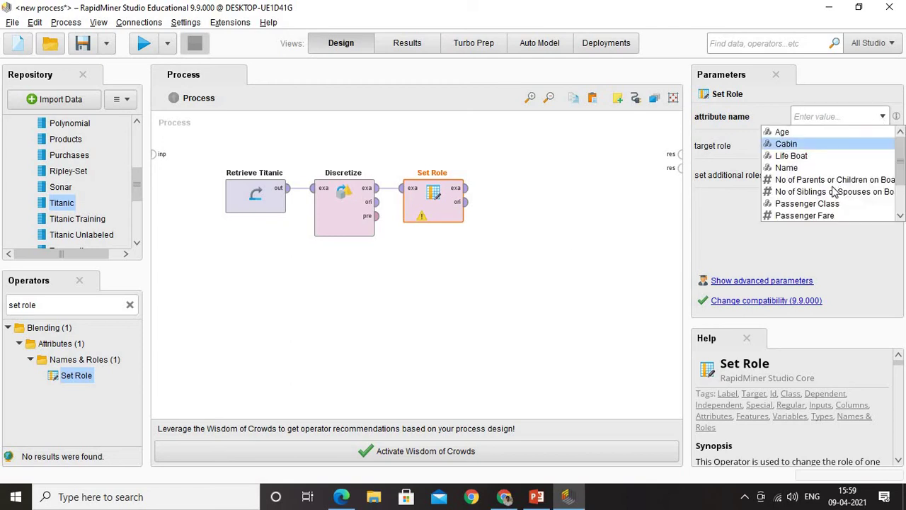
scroll(835, 192, "down", 1)
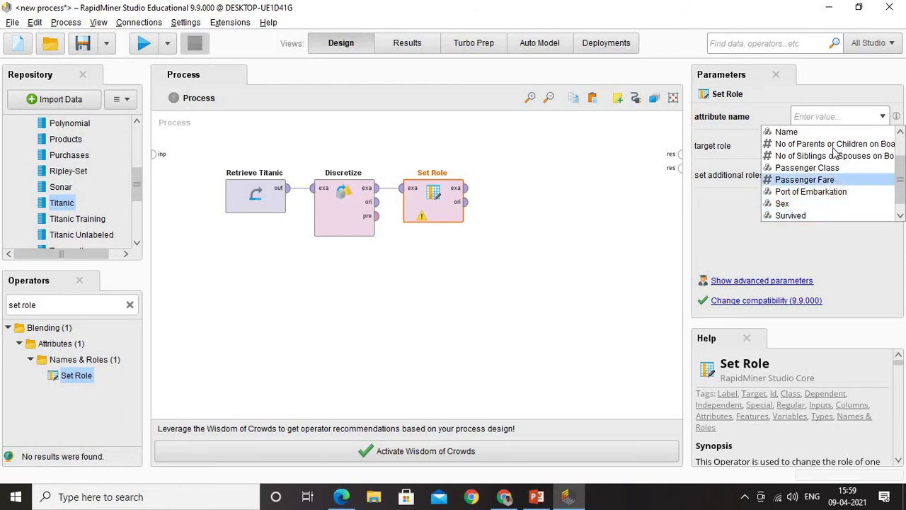
scroll(834, 184, "up", 1)
scroll(821, 209, "down", 2)
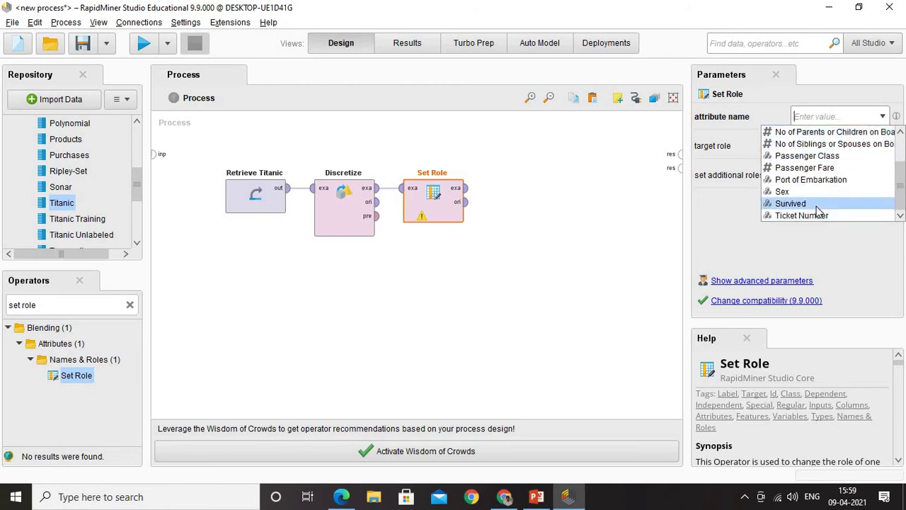
left_click(790, 204)
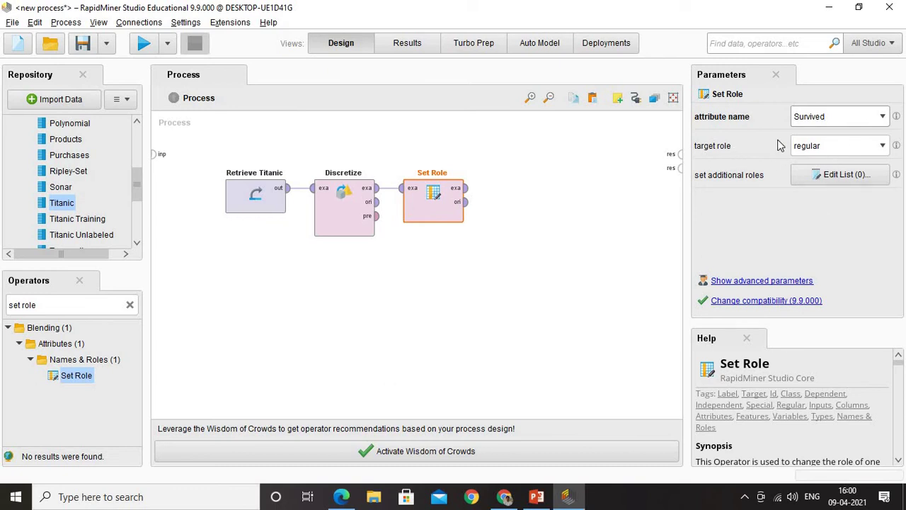
left_click(883, 146)
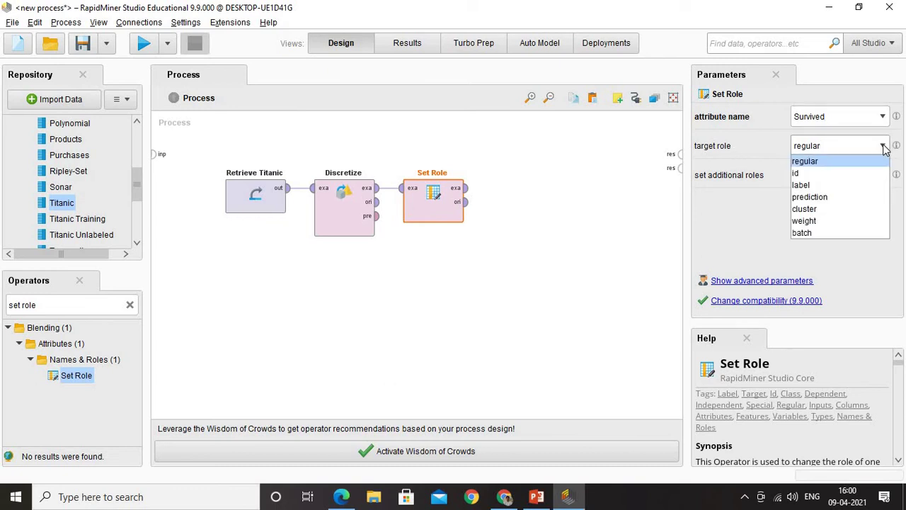
left_click(842, 185)
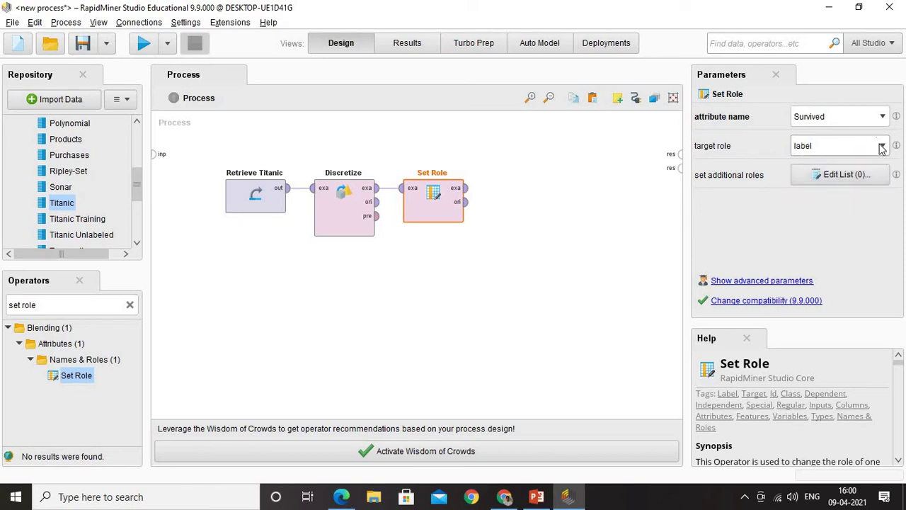
left_click(882, 147)
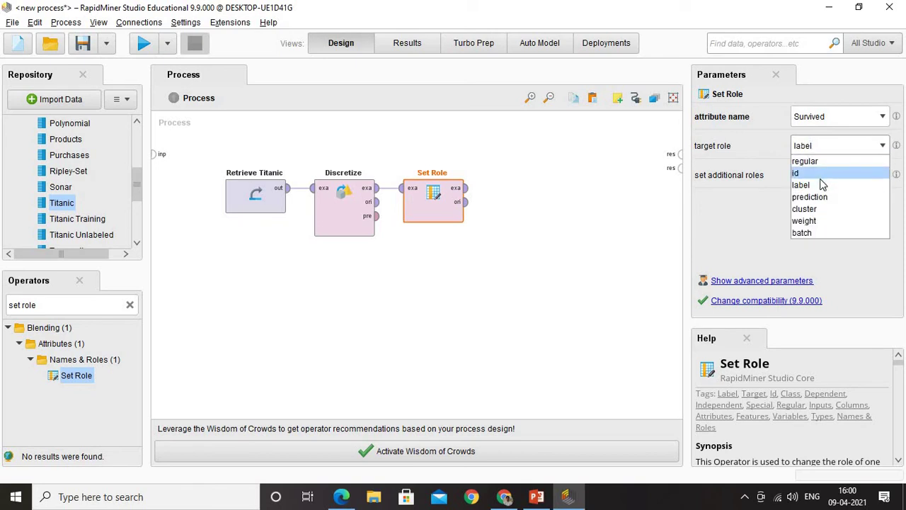
left_click(819, 186)
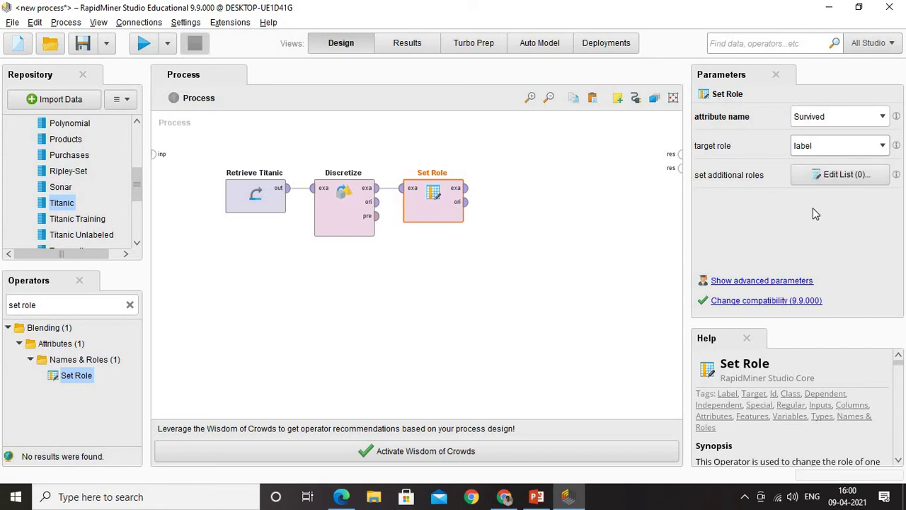
Step: Wire Set Role's exa output port to the process res port
left_click(465, 188)
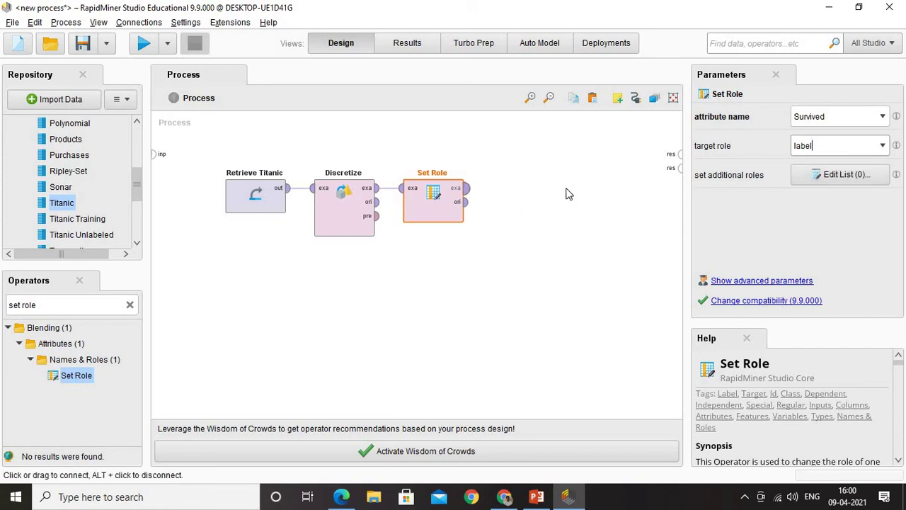
left_click(680, 153)
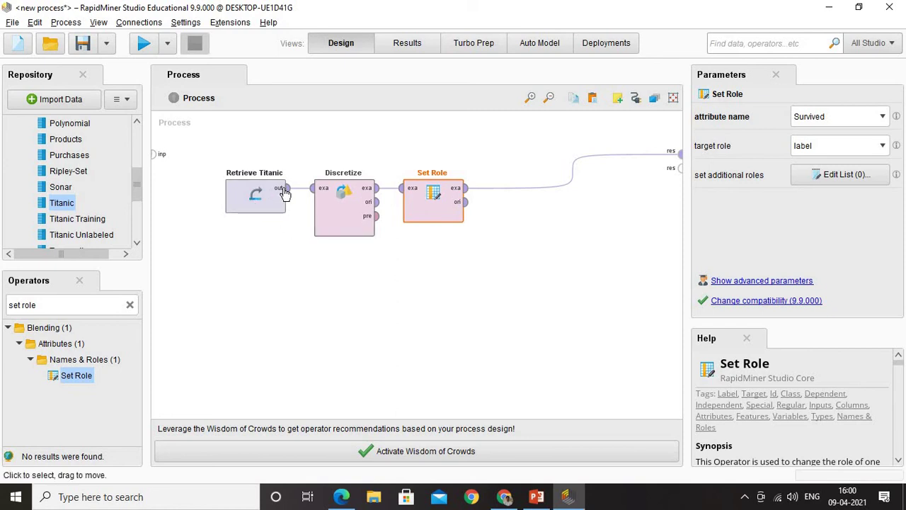
mouse_move(283, 192)
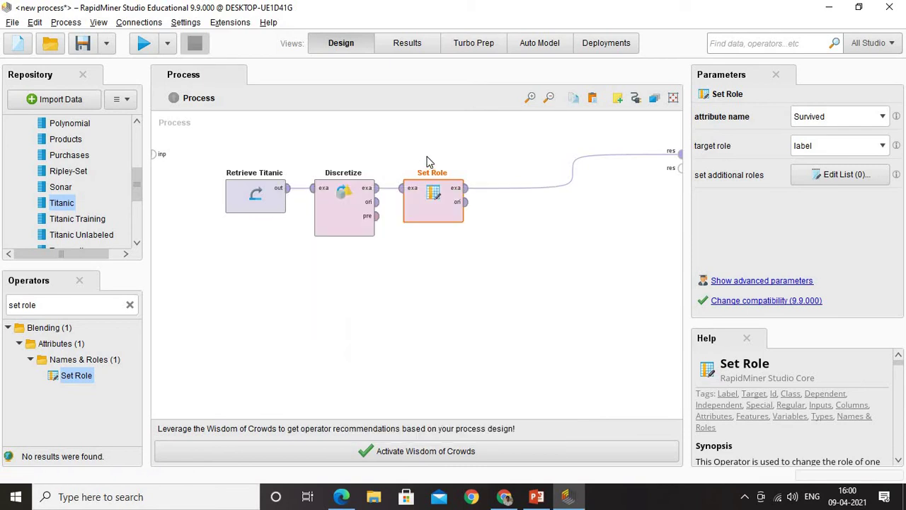
Step: Run the process and inspect the Set Role table: 1,309 examples, Age in range1–range3
left_click(139, 46)
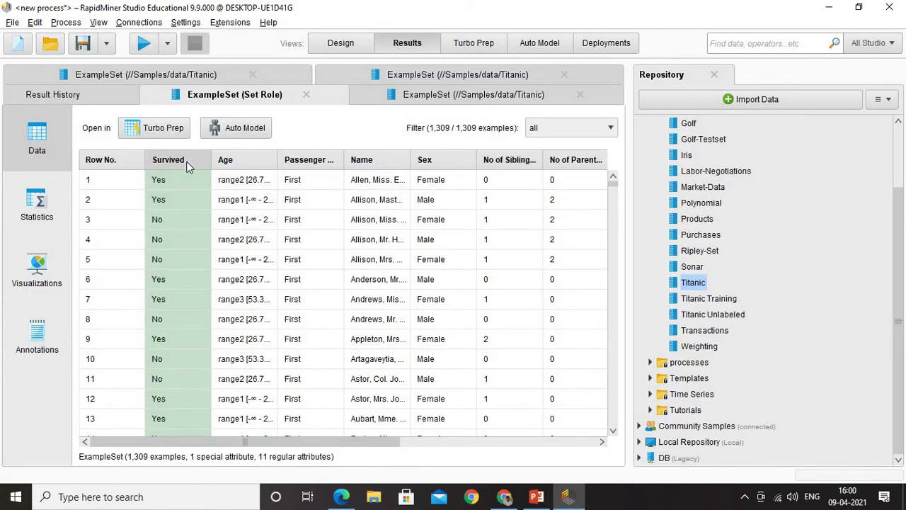
mouse_move(189, 162)
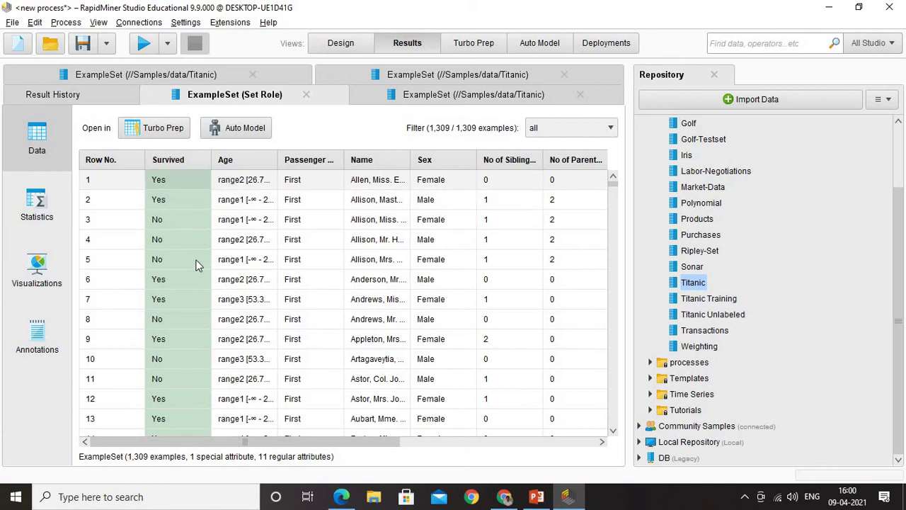
scroll(184, 308, "down", 2)
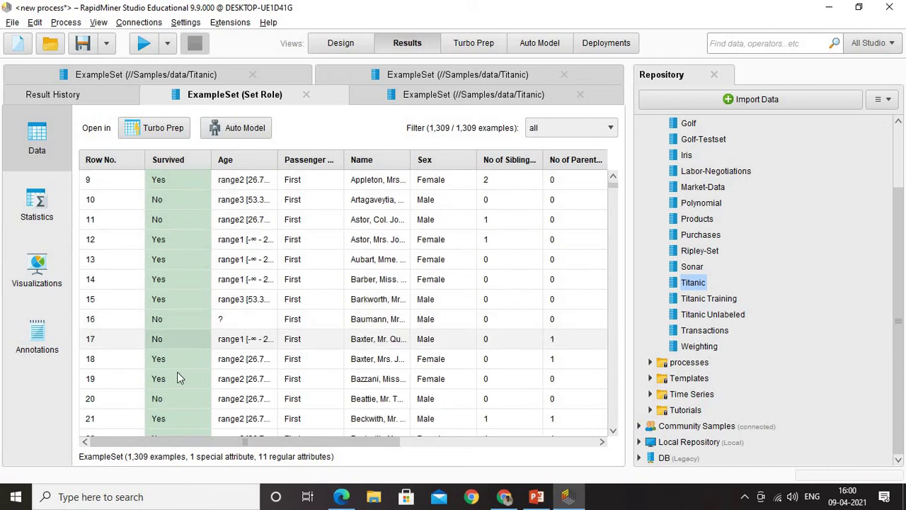
scroll(177, 378, "up", 2)
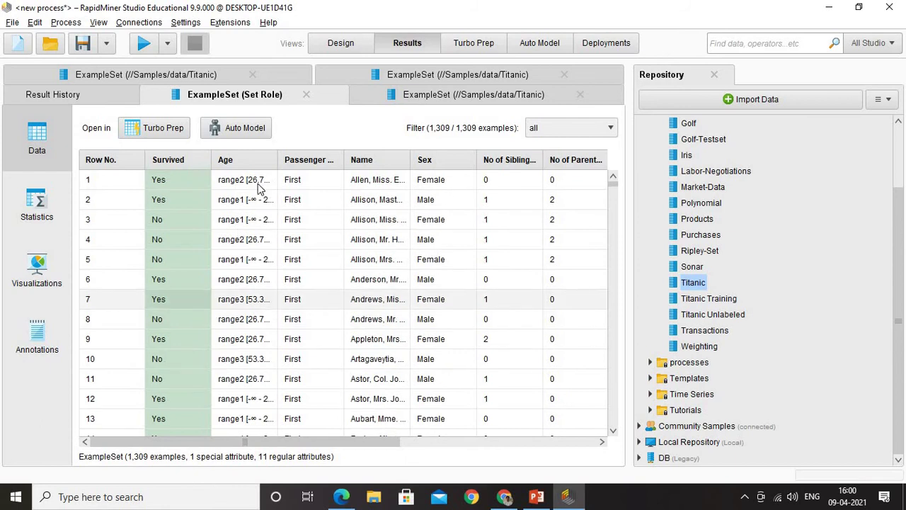
mouse_move(241, 162)
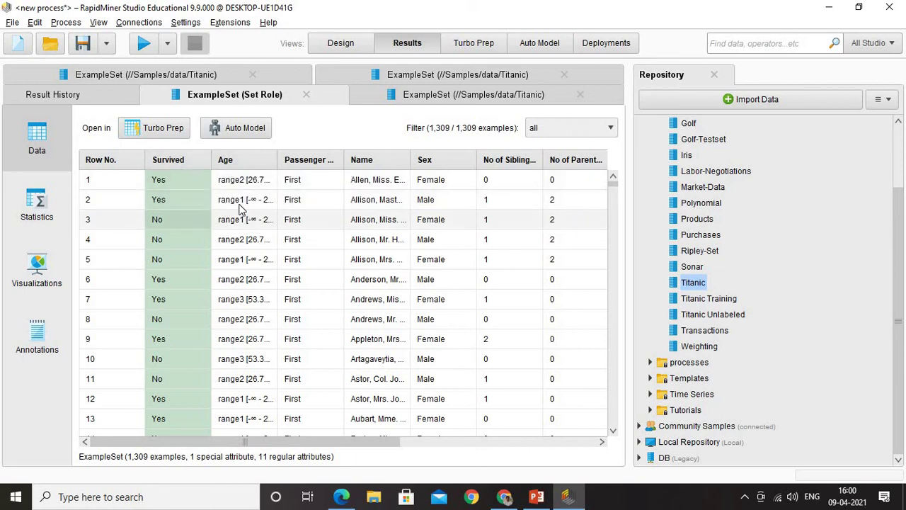
scroll(241, 329, "down", 2)
scroll(240, 336, "down", 5)
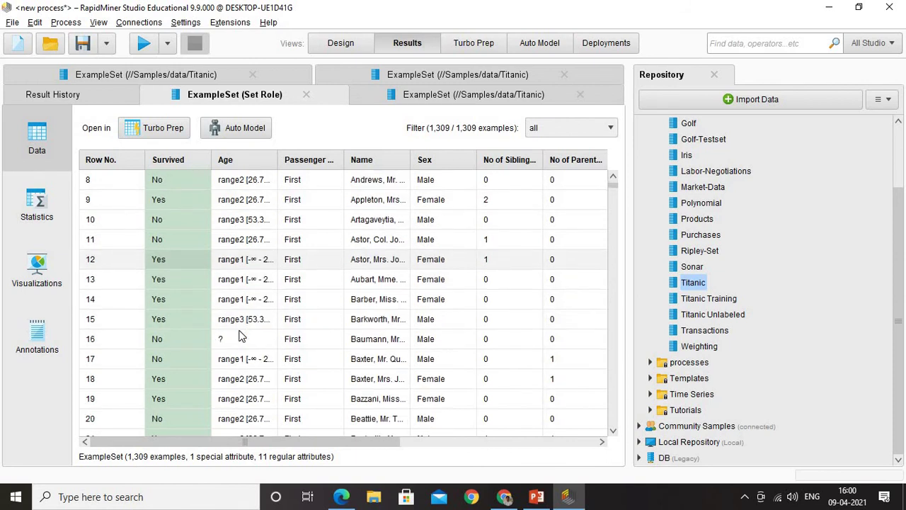
scroll(240, 337, "up", 5)
scroll(239, 336, "up", 3)
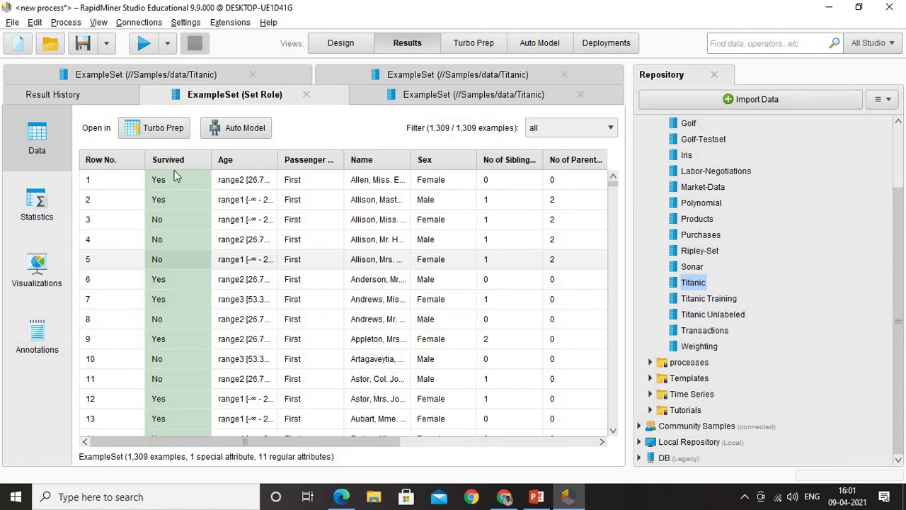
Step: Switch back to Design view showing the three executed operators
left_click(341, 43)
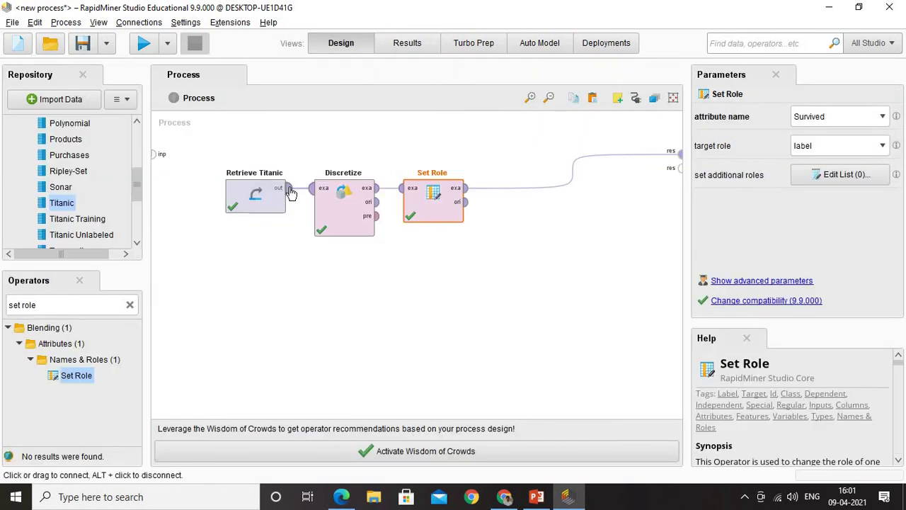
mouse_move(288, 190)
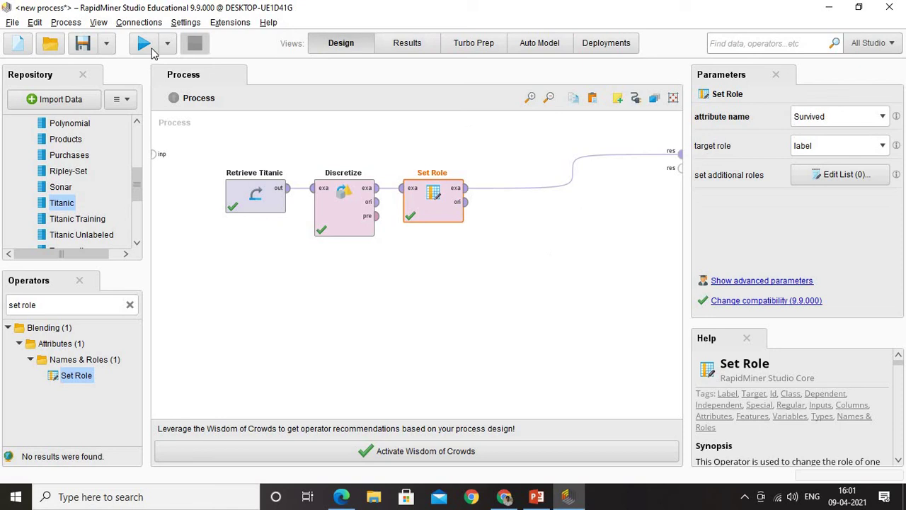
Step: Rerun with F11 and scroll through the Set Role table's rows and columns of binned Age values
key("F11")
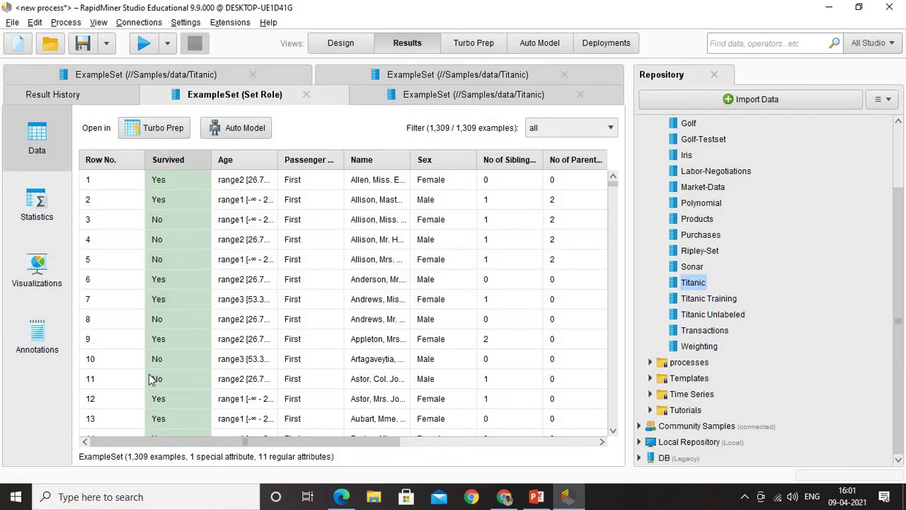
scroll(188, 353, "down", 4)
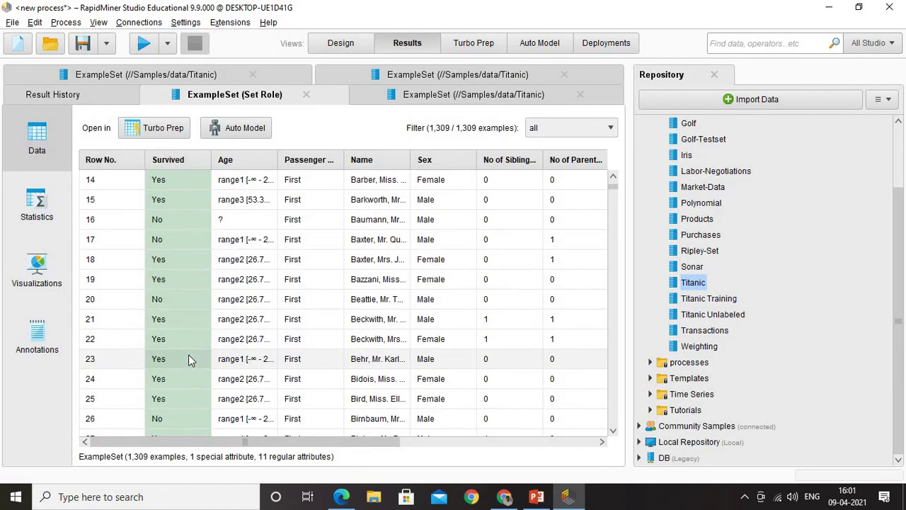
scroll(188, 353, "up", 3)
scroll(188, 354, "up", 2)
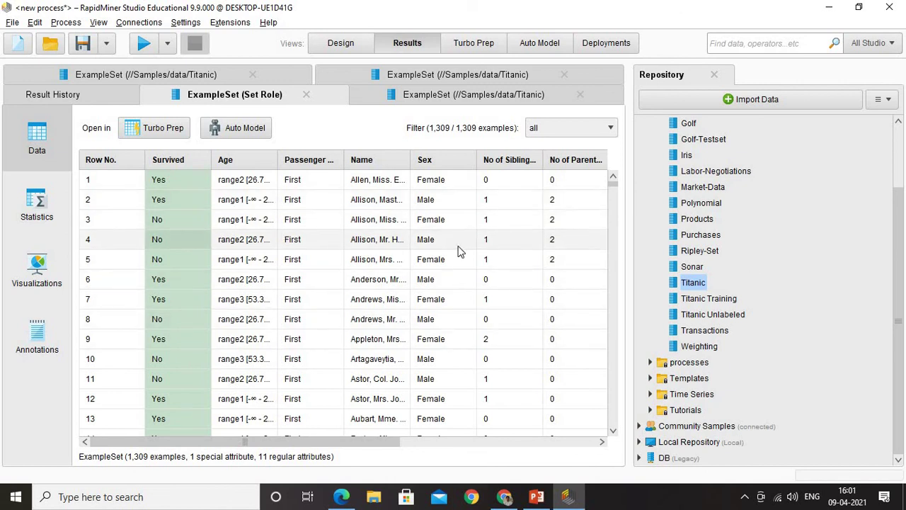
left_click_drag(368, 442, 590, 439)
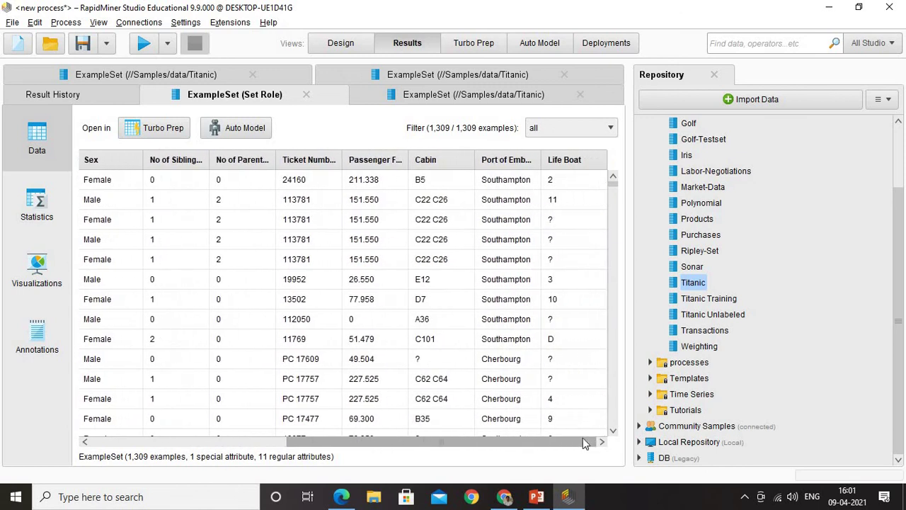
left_click_drag(439, 442, 237, 443)
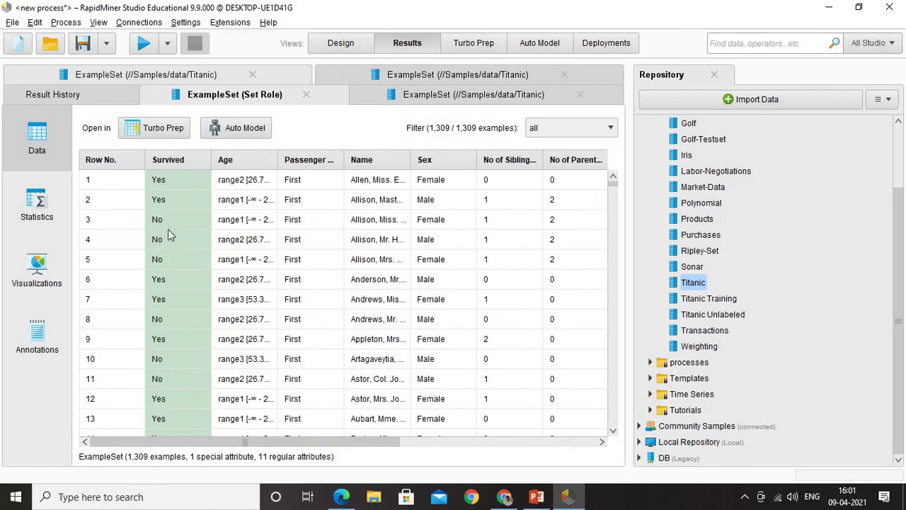
scroll(184, 338, "down", 11)
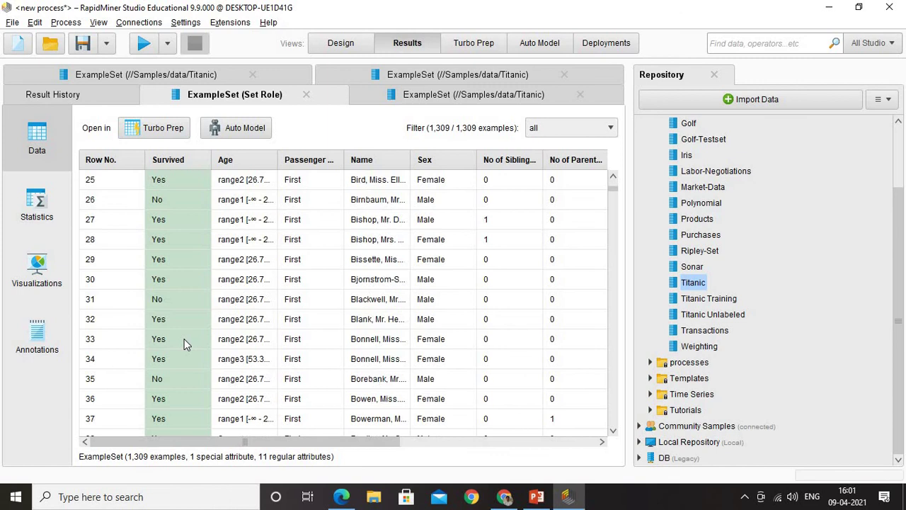
scroll(184, 338, "up", 9)
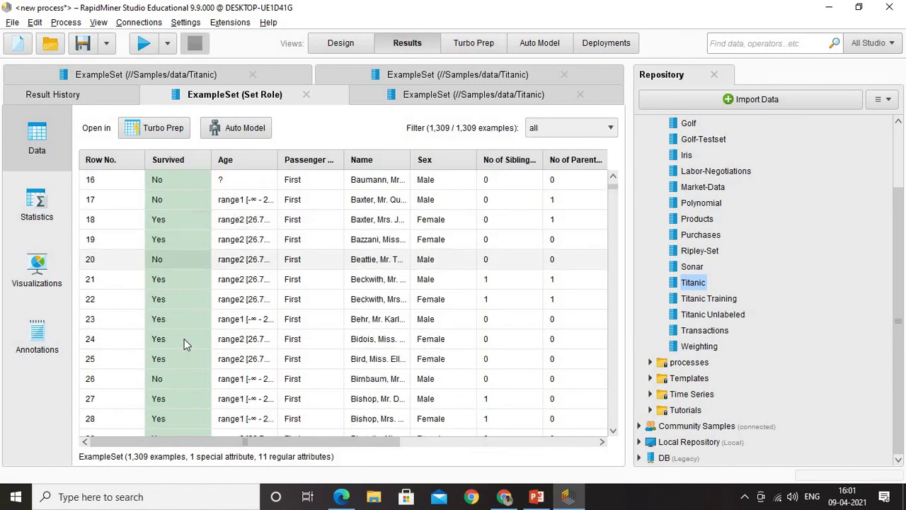
scroll(190, 298, "up", 3)
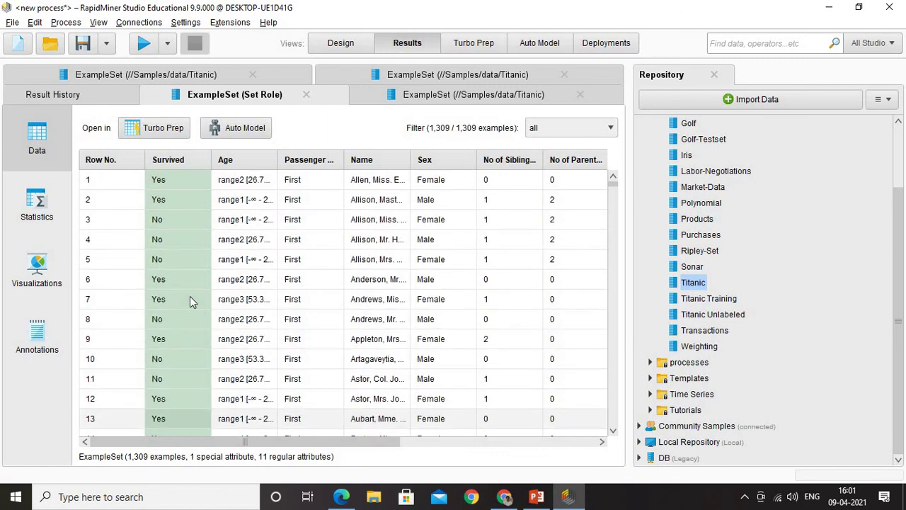